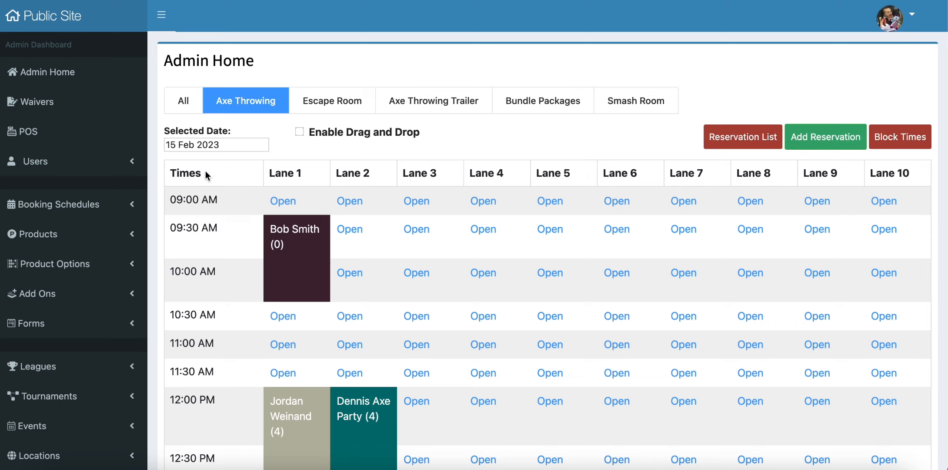
Step: Open the general settings of the Axe Throwing booking schedule for editing
left_click(109, 204)
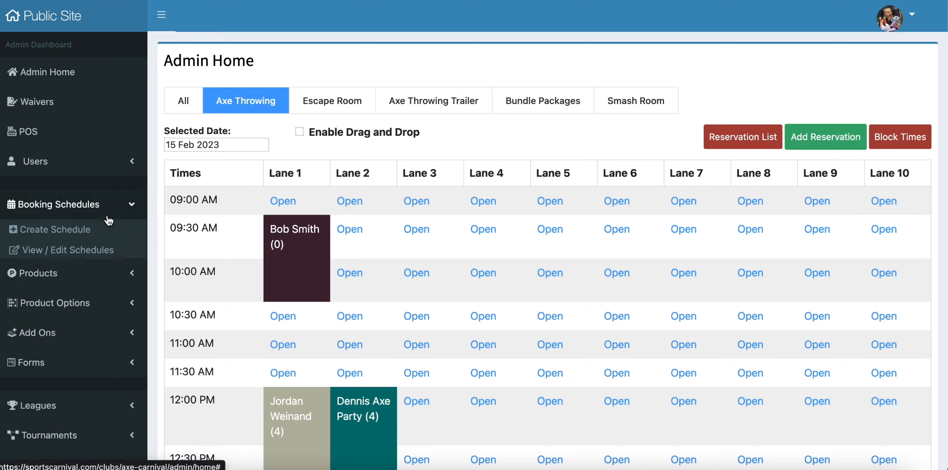
left_click(81, 256)
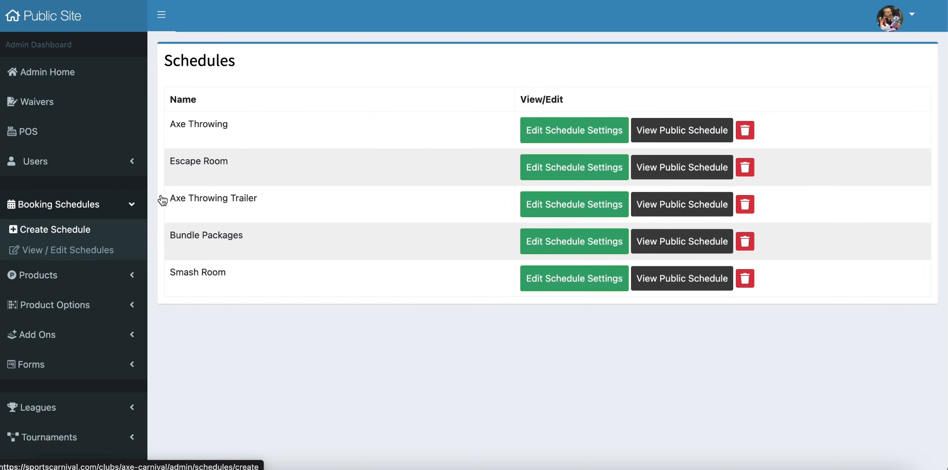
left_click(536, 132)
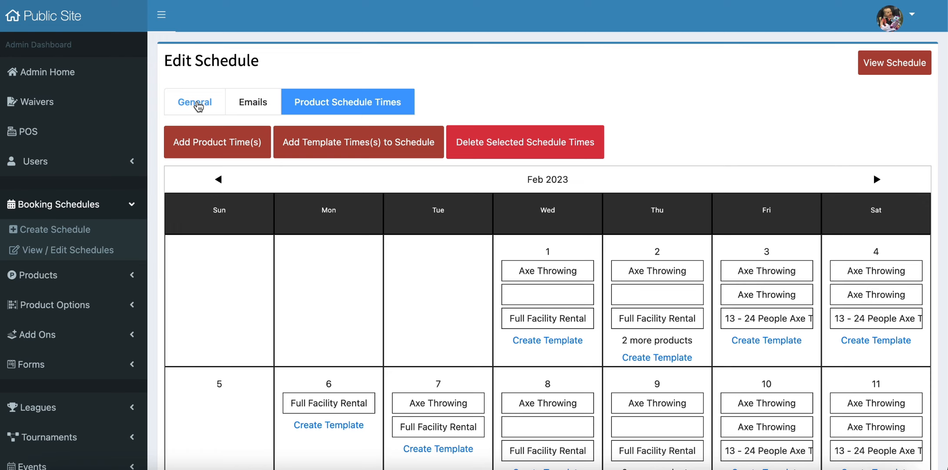
left_click(198, 106)
Step: Review the schedule name and booking interval in the Axe Throwing general settings
left_click(243, 154)
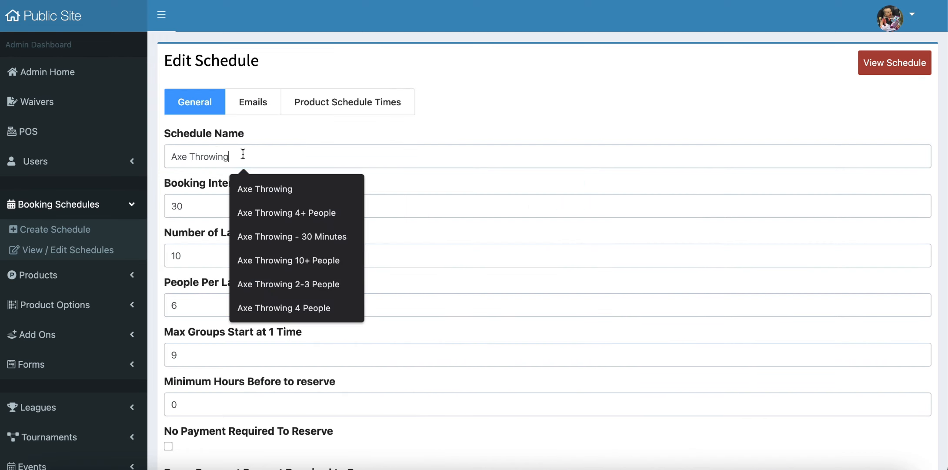
triple_click(242, 154)
scroll(198, 191, "down", 1)
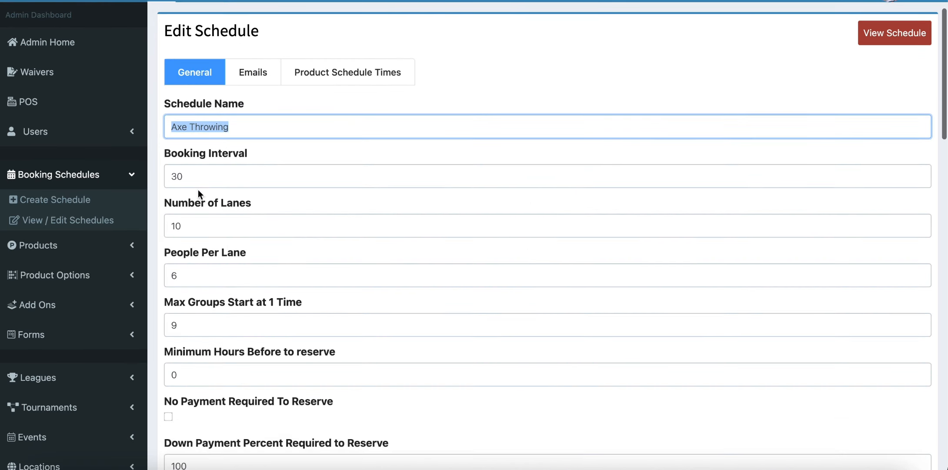
left_click(190, 174)
double_click(190, 174)
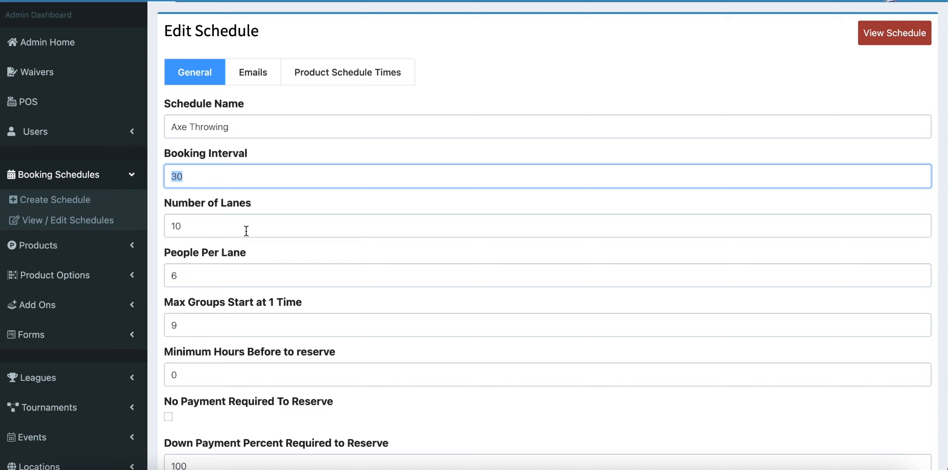
Step: Set the schedule's number of lanes to 8 and the people per lane to 5
double_click(230, 224)
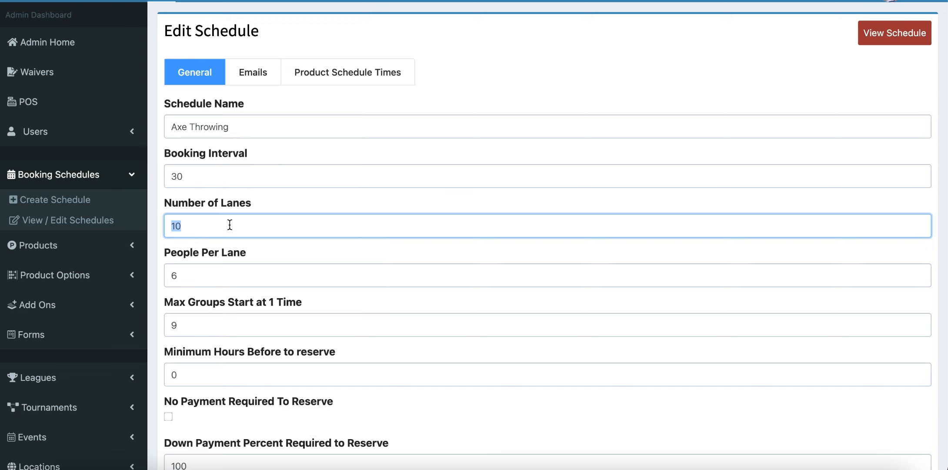
type("8")
scroll(267, 223, "down", 1)
double_click(232, 207)
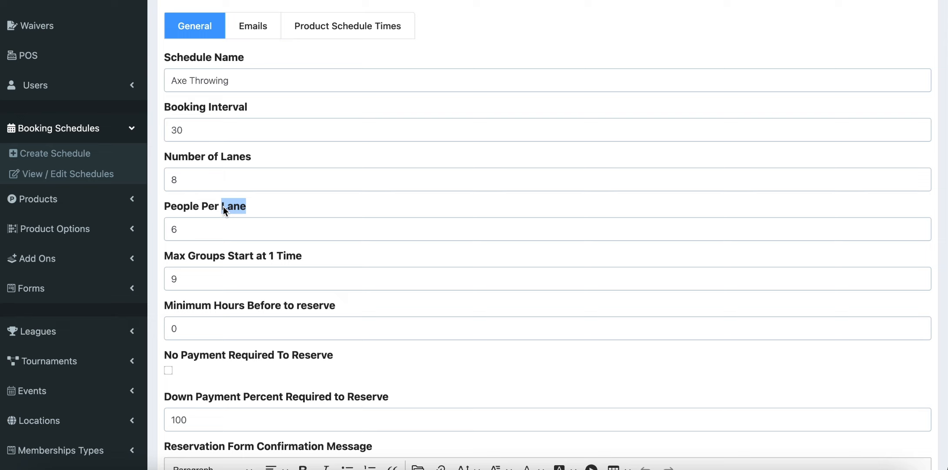
double_click(201, 224)
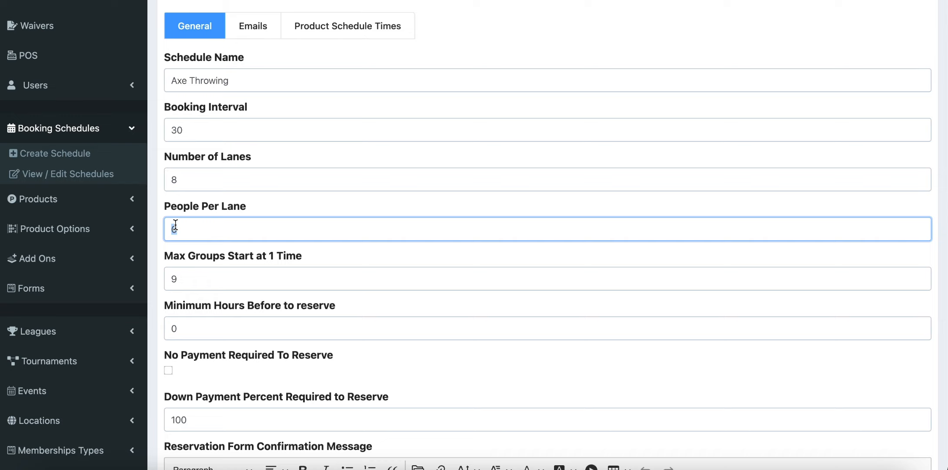
type("5")
Step: Review the maximum groups starting at one time, the minimum hours before reserving and the payment requirement options
scroll(222, 302, "down", 1)
double_click(224, 262)
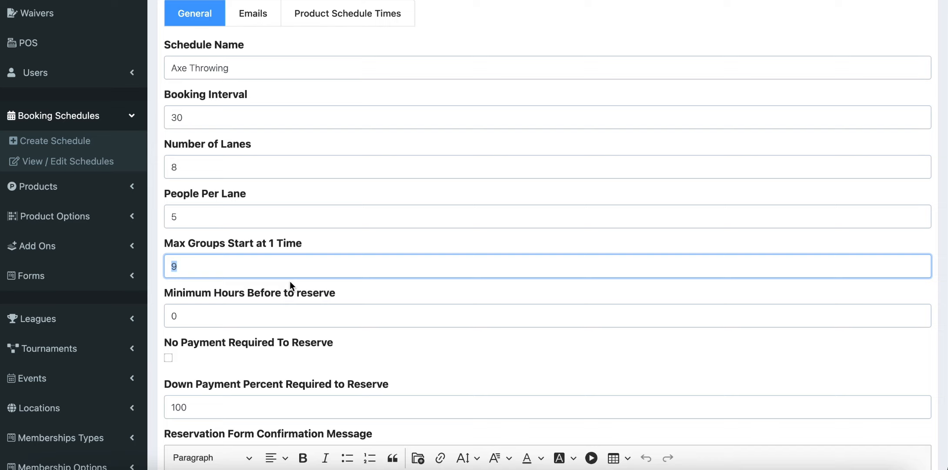
key("Tab")
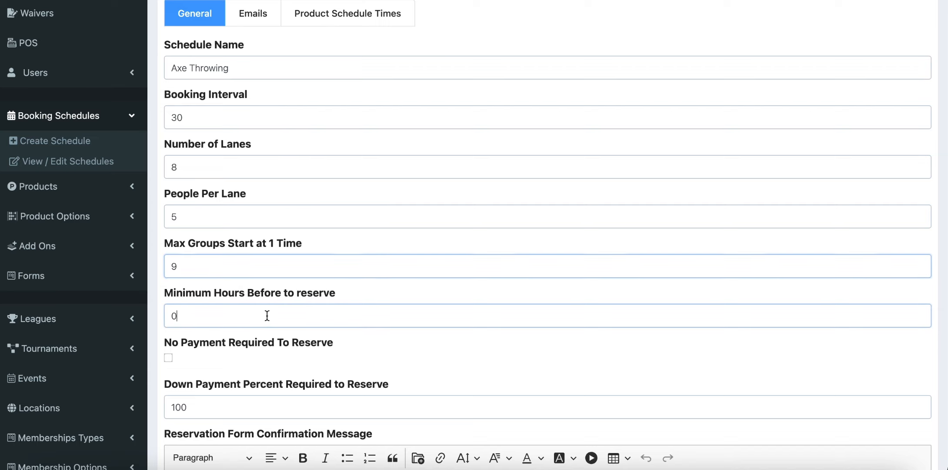
scroll(284, 325, "down", 5)
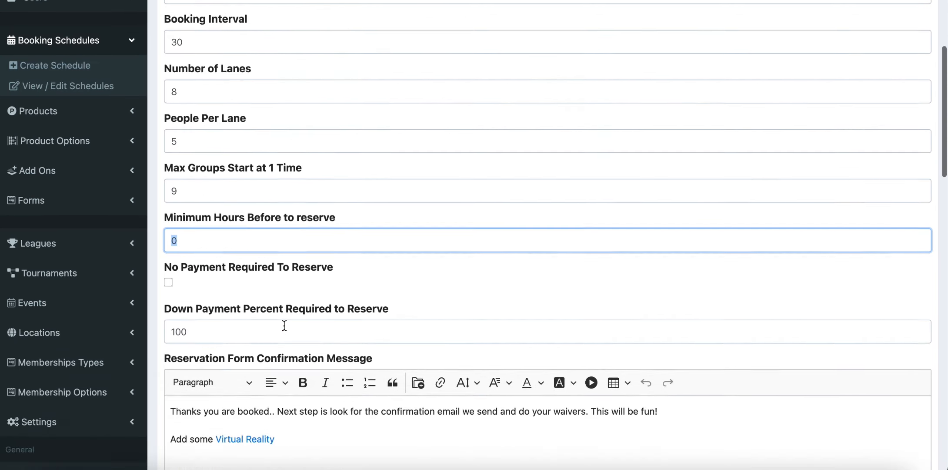
scroll(284, 325, "down", 3)
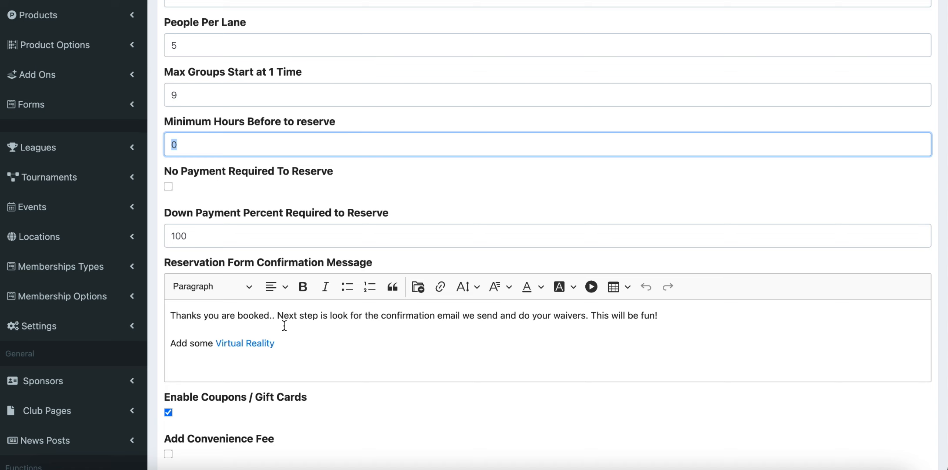
scroll(260, 310, "down", 3)
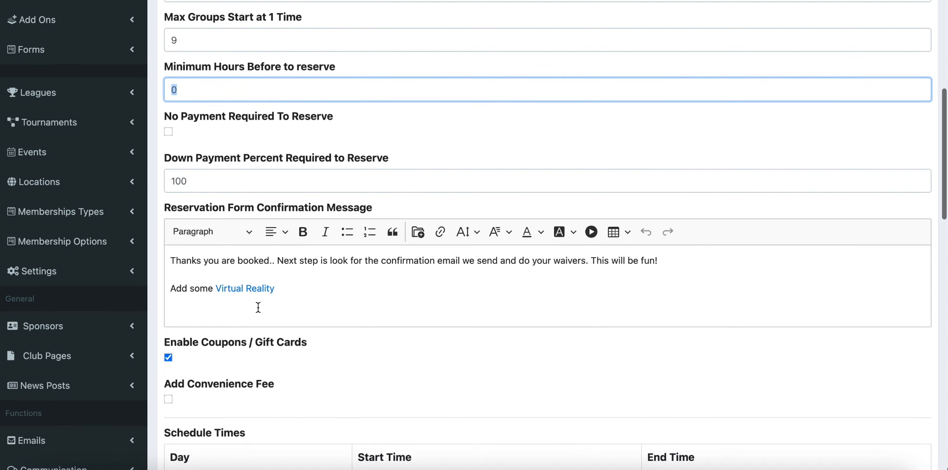
Step: Set the down payment percent required to reserve to 50
scroll(213, 220, "down", 1)
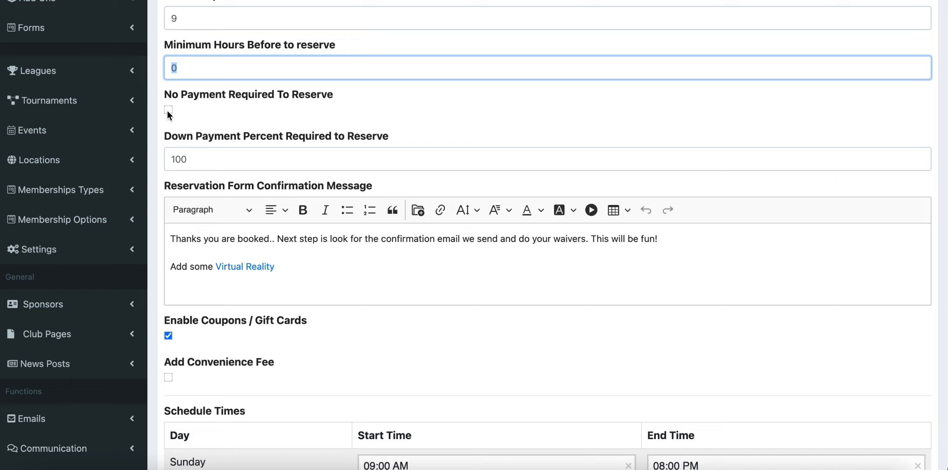
double_click(194, 165)
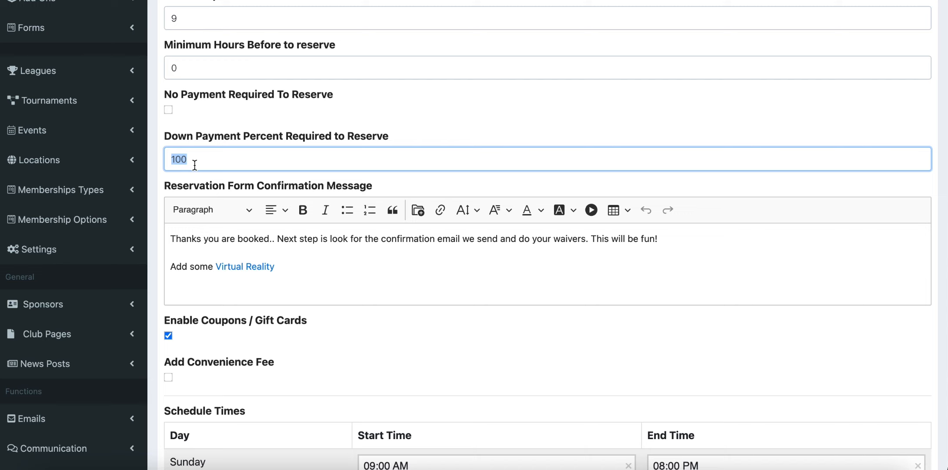
type("50")
Step: Examine the full text of the reservation form confirmation message
scroll(233, 165, "down", 2)
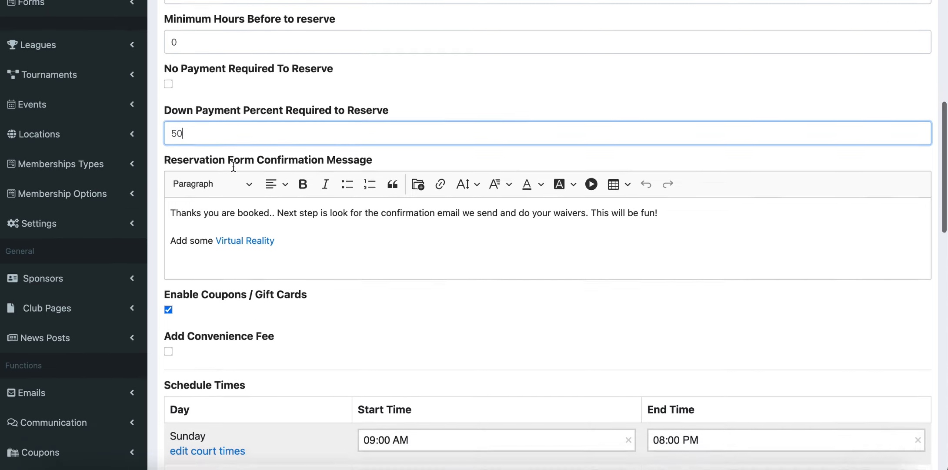
scroll(233, 166, "down", 1)
left_click(338, 214)
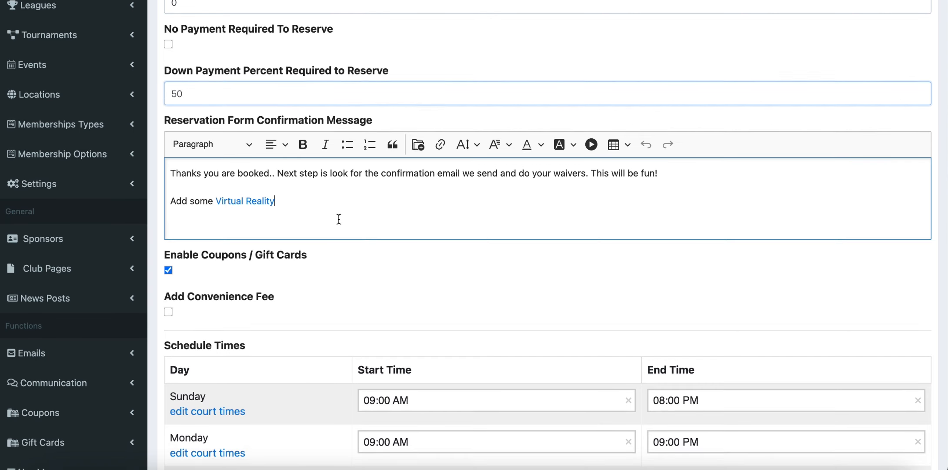
key("ctrl+a")
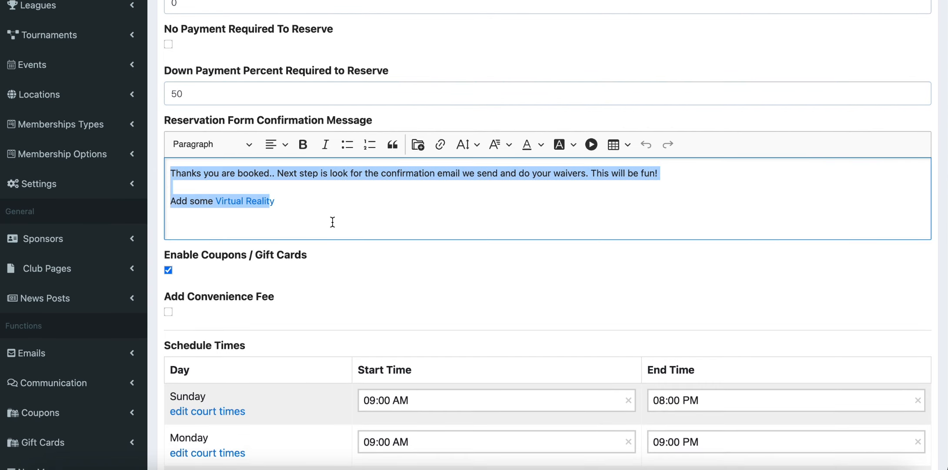
Step: Turn coupons and gift cards off for the schedule and back on again
scroll(333, 222, "down", 3)
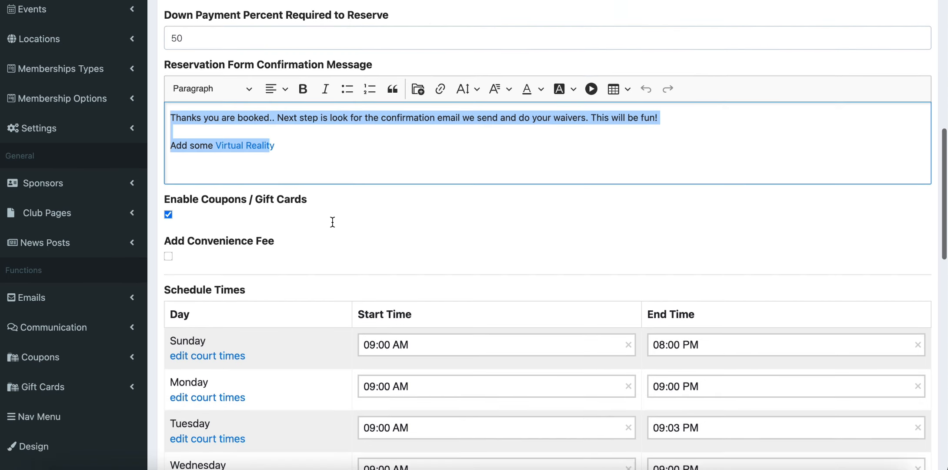
scroll(332, 223, "down", 1)
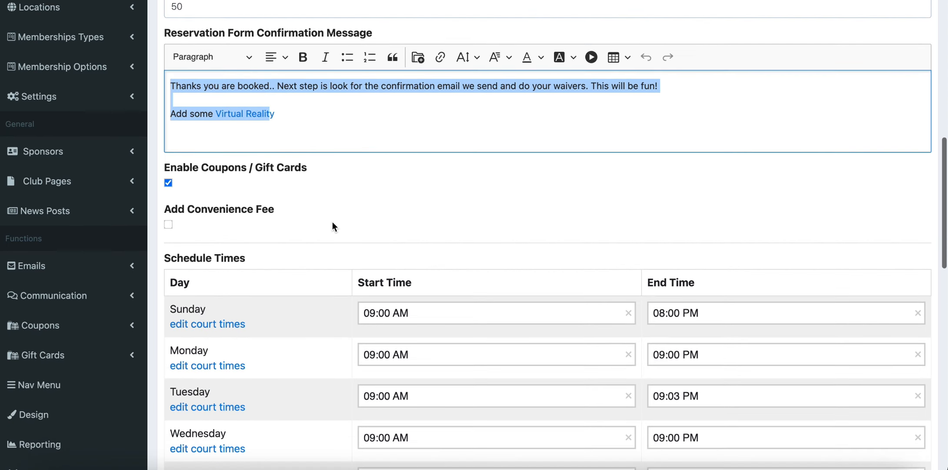
left_click(168, 183)
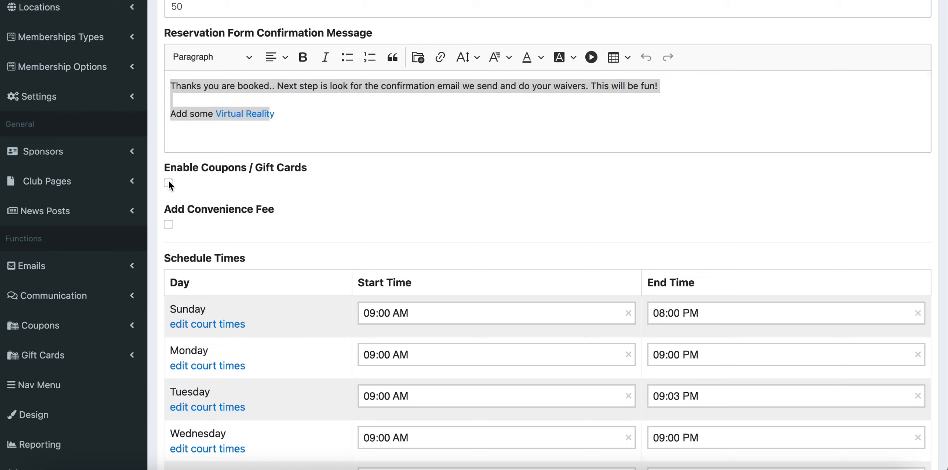
left_click(169, 182)
Step: Enable the convenience fee for the schedule and check its percentage amount
scroll(198, 204, "down", 1)
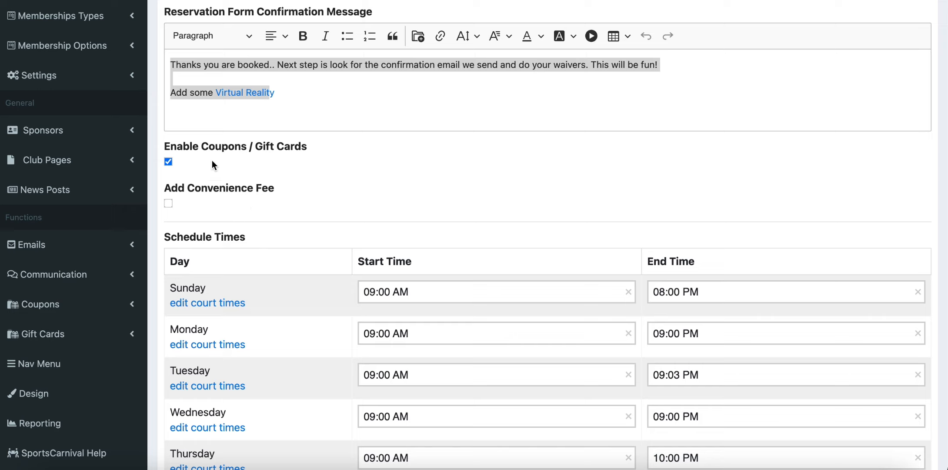
left_click(168, 203)
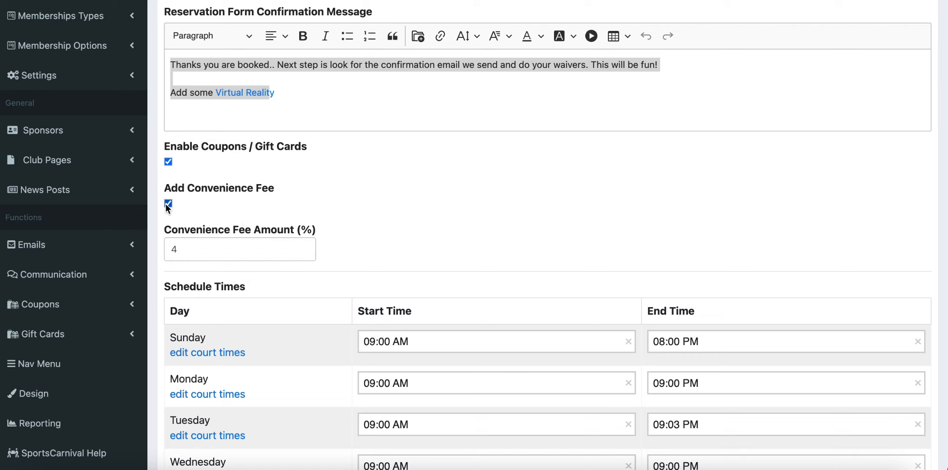
left_click(214, 248)
double_click(214, 247)
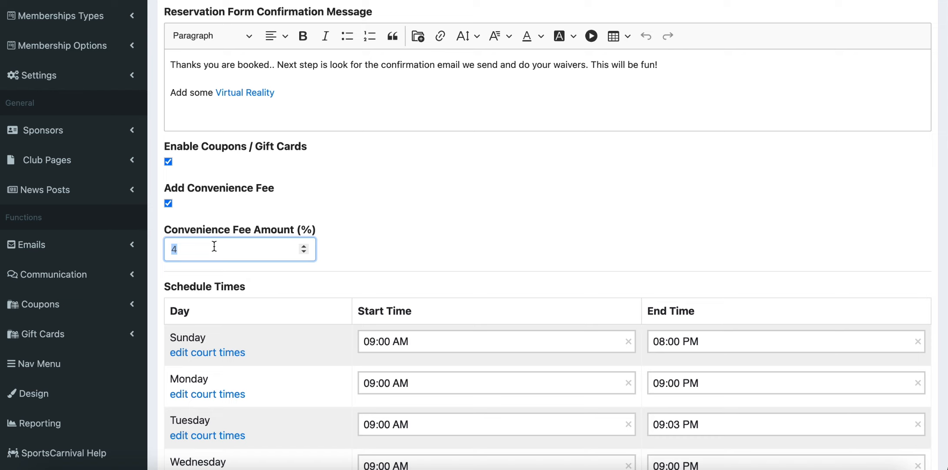
Step: Examine the daily schedule times, checking how Sunday's start and end times are chosen
scroll(215, 247, "down", 3)
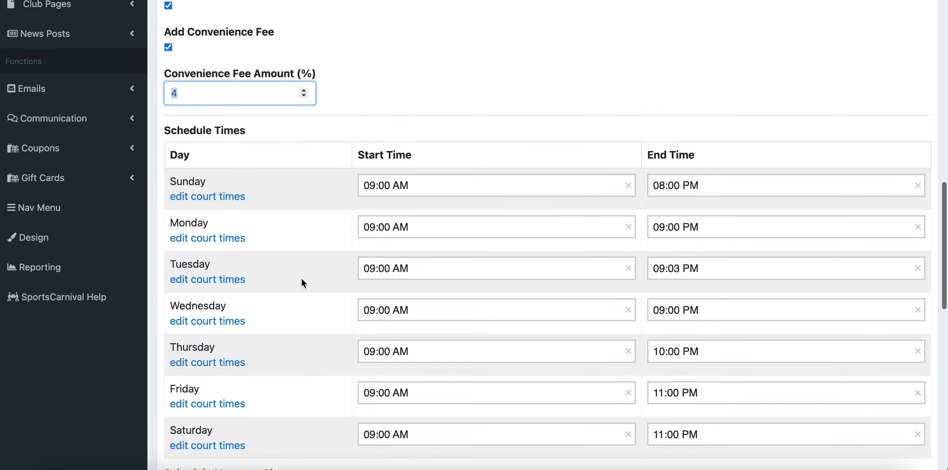
left_click(398, 188)
left_click(396, 166)
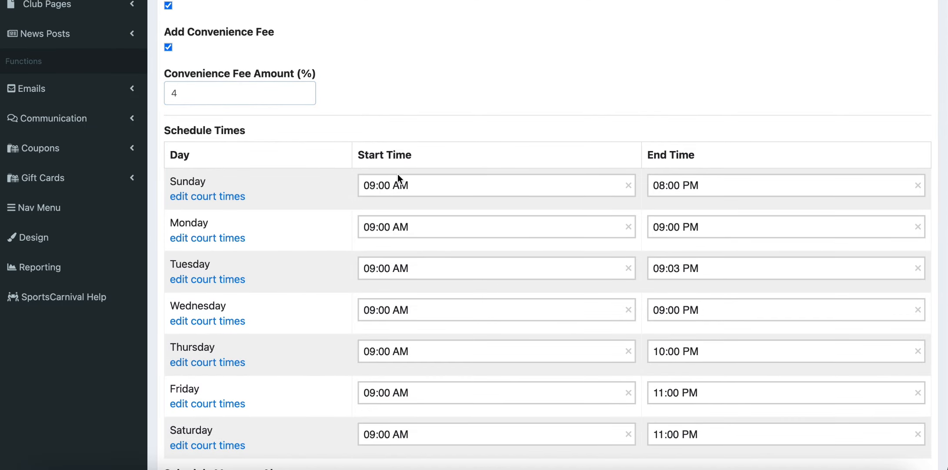
scroll(399, 253, "down", 1)
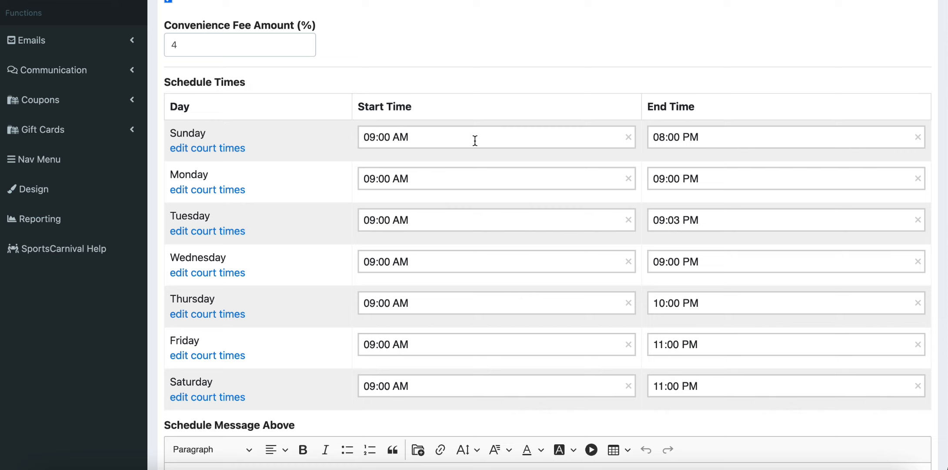
left_click(693, 133)
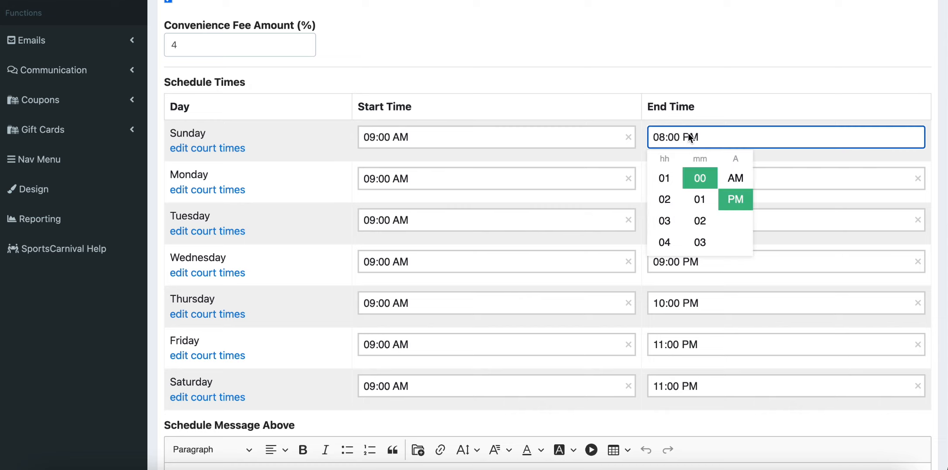
left_click(724, 111)
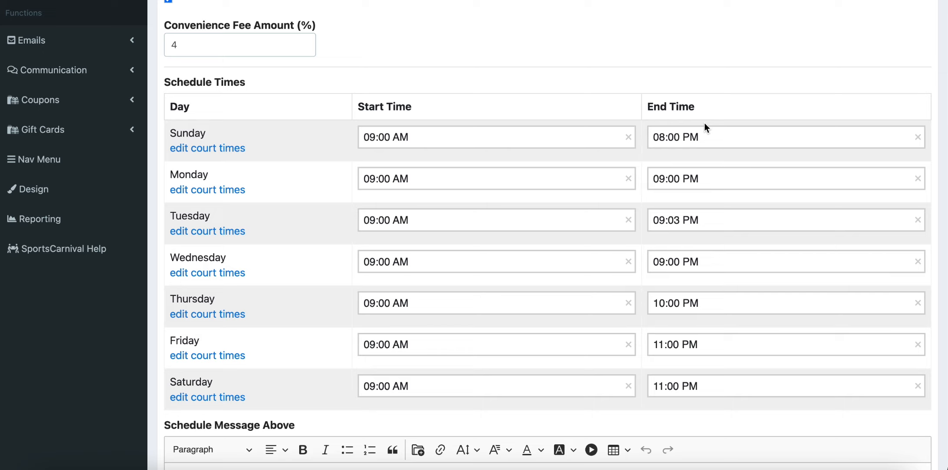
left_click(698, 139)
scroll(666, 232, "down", 1)
left_click(681, 131)
Step: Review the message fields above and below the schedule, the checkout message and the private schedule option
scroll(654, 139, "down", 5)
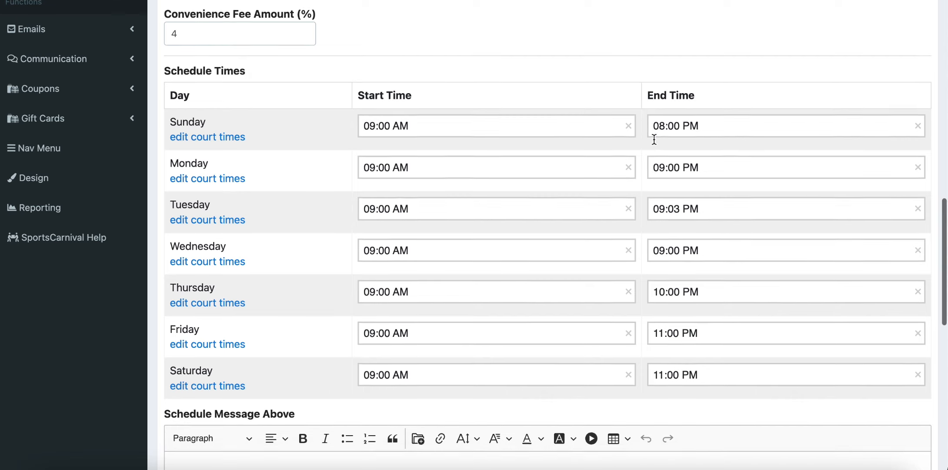
scroll(654, 140, "down", 3)
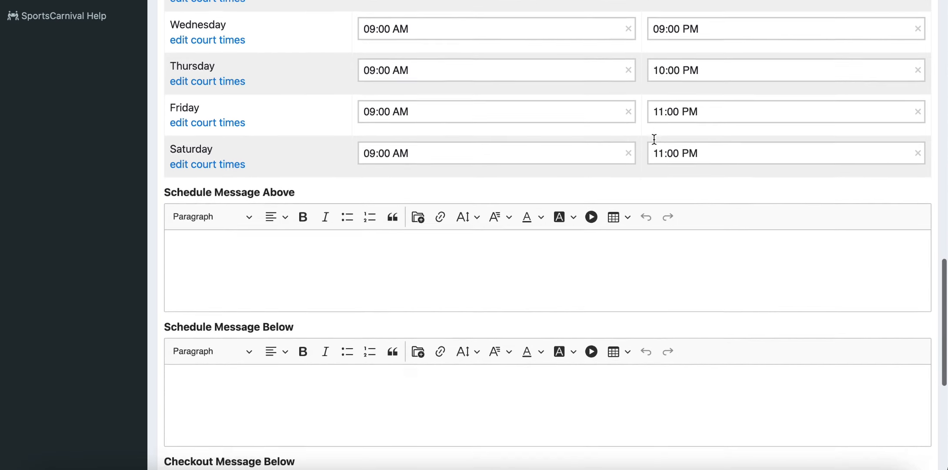
scroll(654, 140, "down", 1)
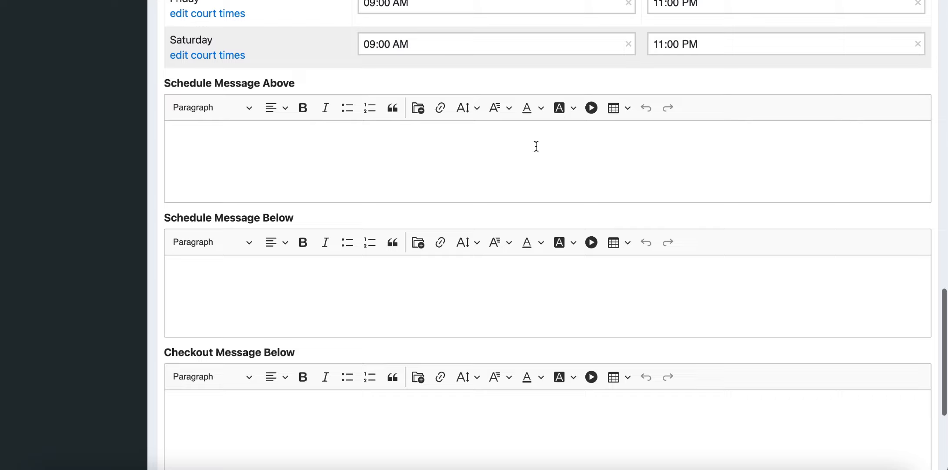
left_click(328, 143)
left_click(307, 312)
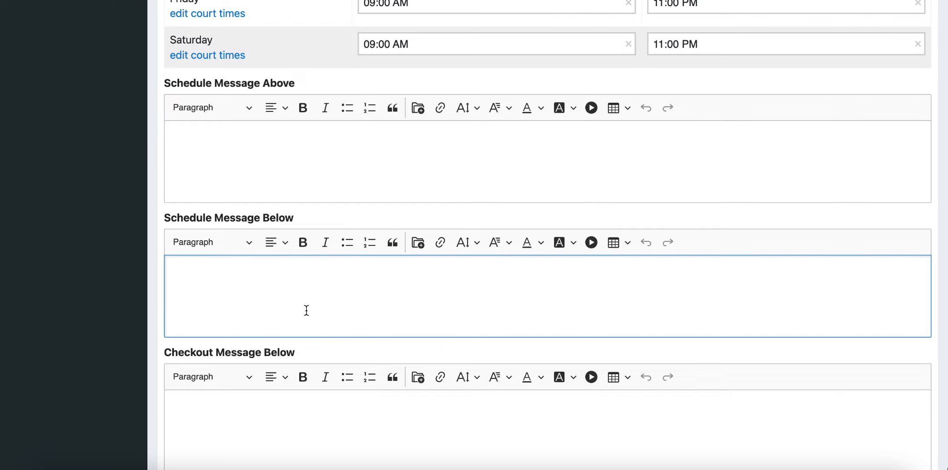
scroll(307, 310, "down", 3)
scroll(306, 311, "down", 2)
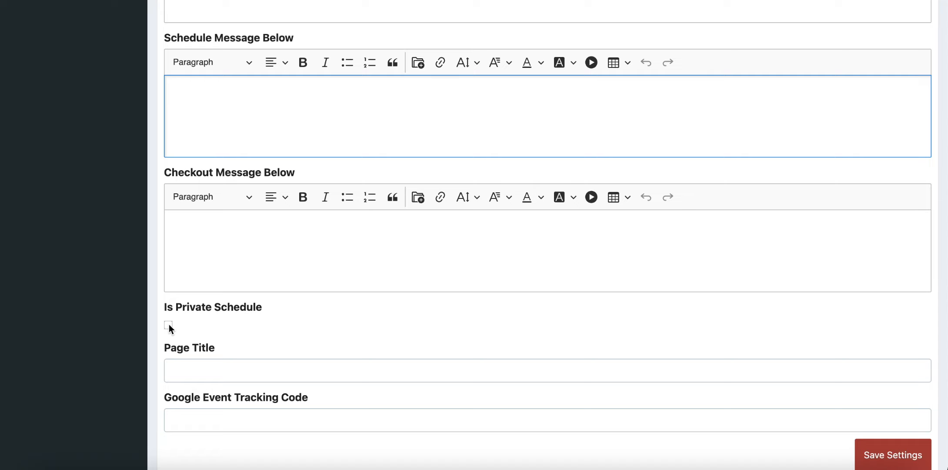
Step: Check the page title and Google event tracking code fields at the end of the general schedule settings
scroll(253, 328, "down", 1)
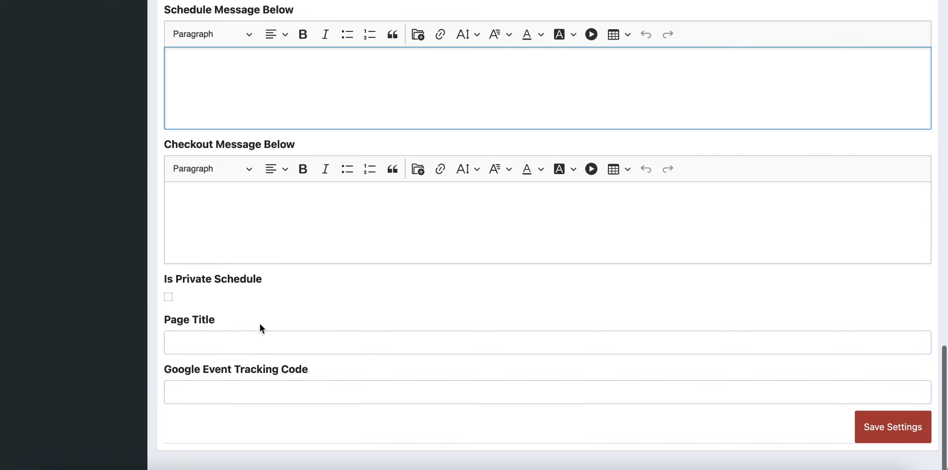
left_click(204, 340)
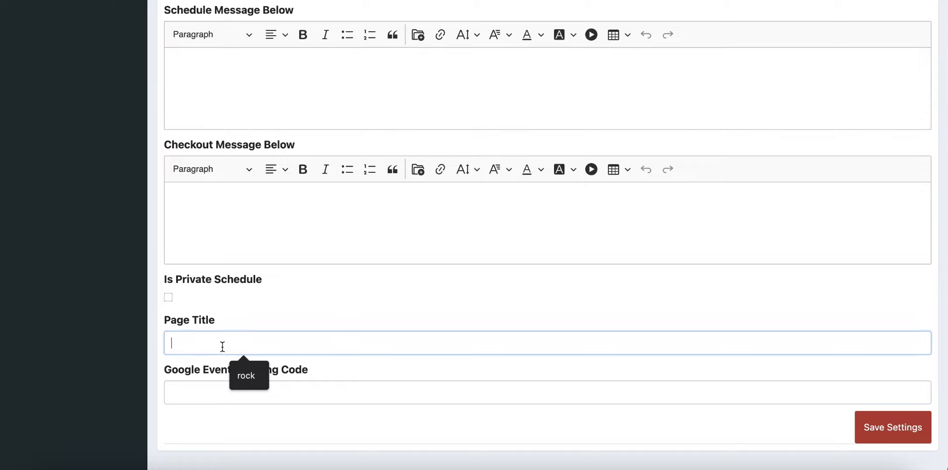
left_click(194, 388)
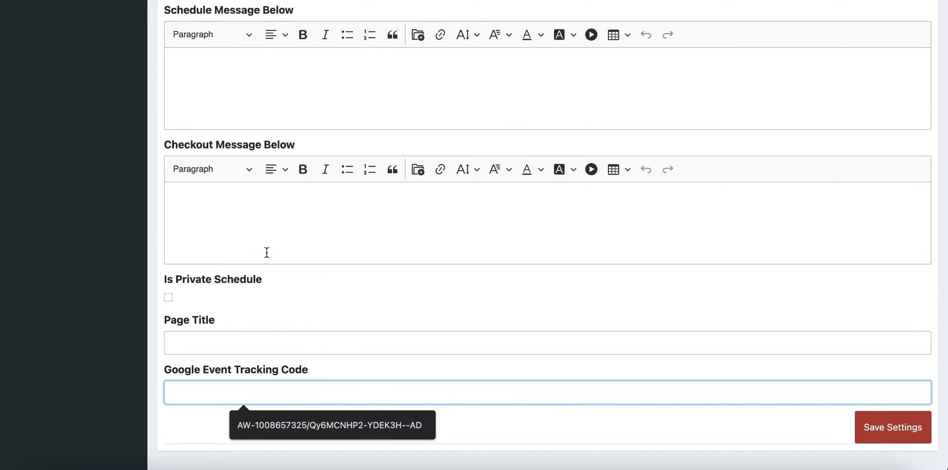
Step: Review the title and body of the schedule's booking confirmation email
scroll(266, 252, "up", 1)
scroll(267, 252, "up", 20)
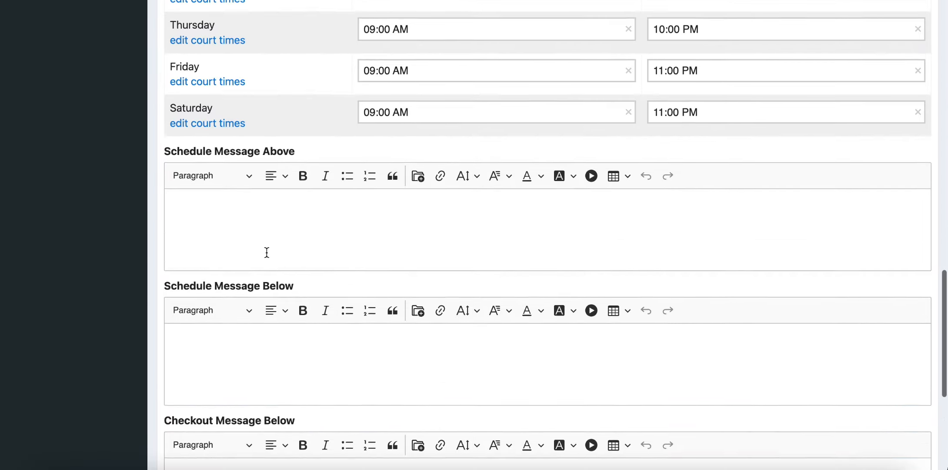
scroll(266, 254, "up", 15)
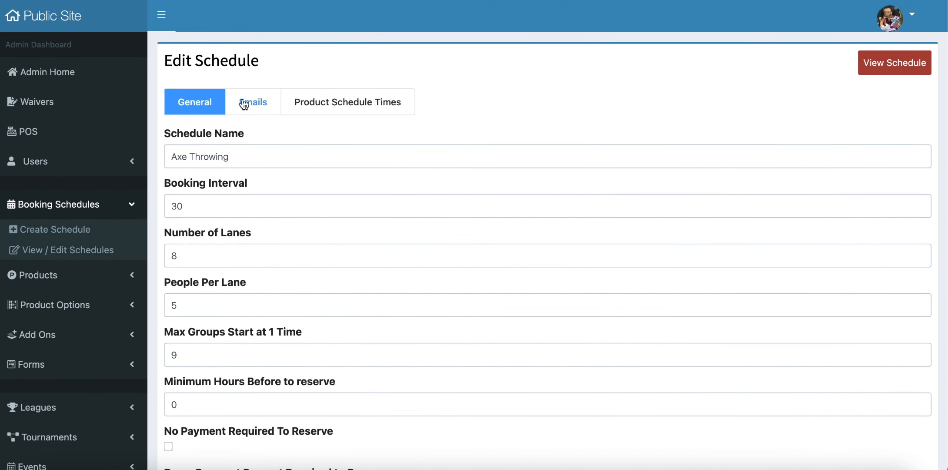
left_click(244, 105)
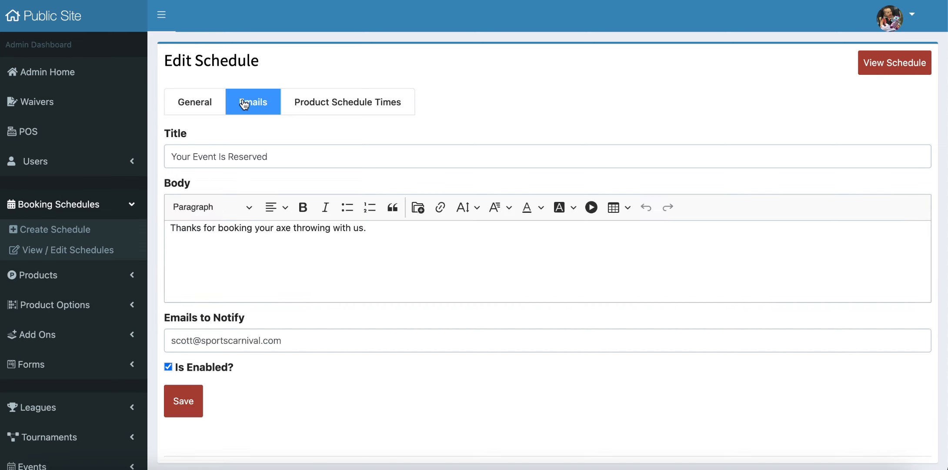
triple_click(272, 158)
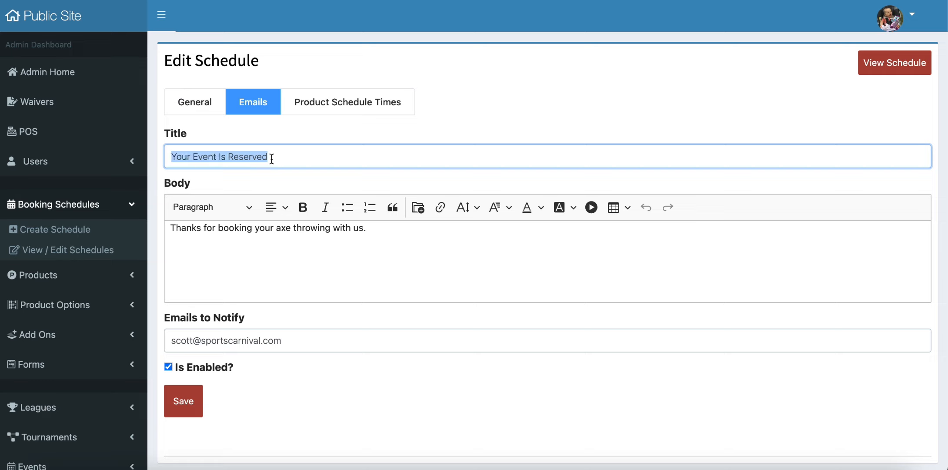
left_click(291, 271)
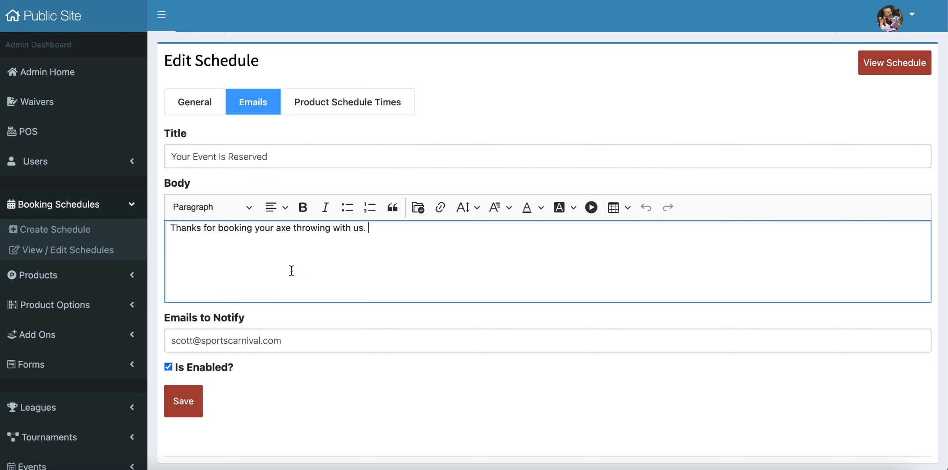
Step: Start a new product schedule time for 13 - 24 People Axe Throwing and assign it to Friday
left_click(299, 107)
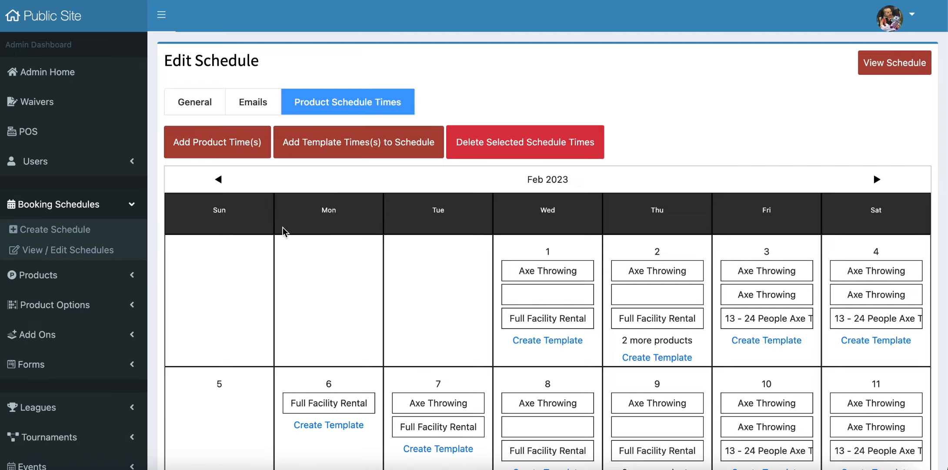
left_click(216, 150)
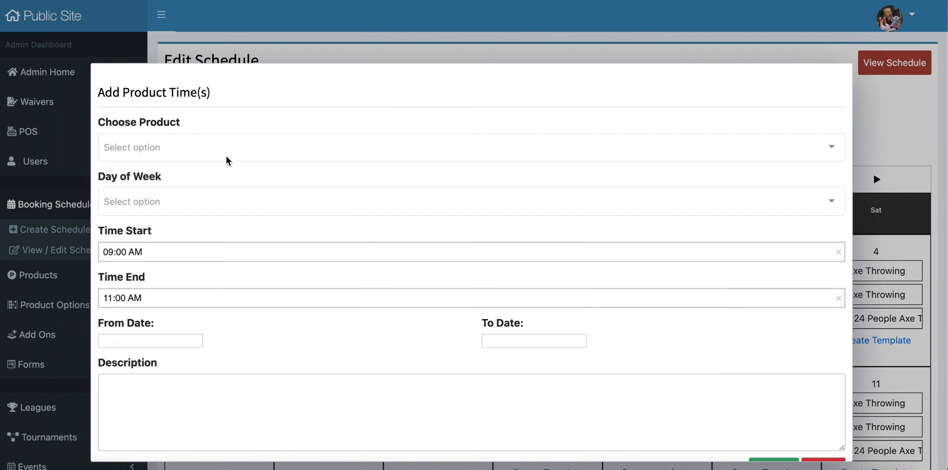
left_click(226, 155)
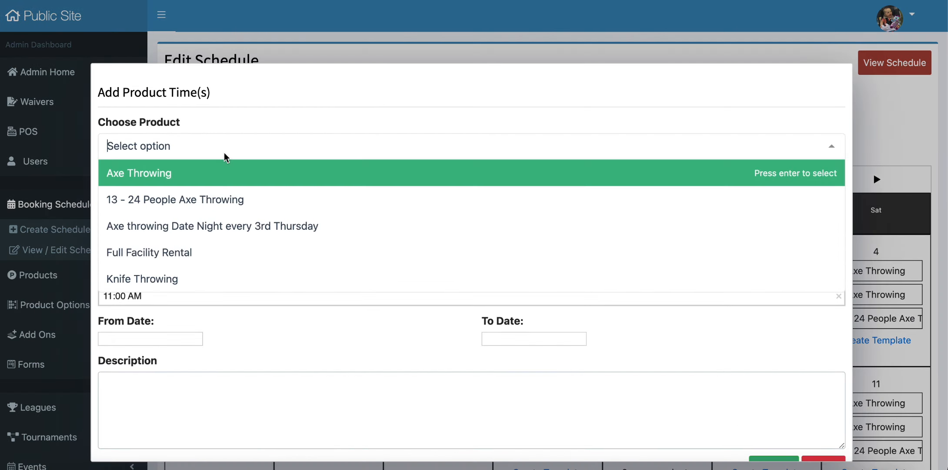
left_click(215, 198)
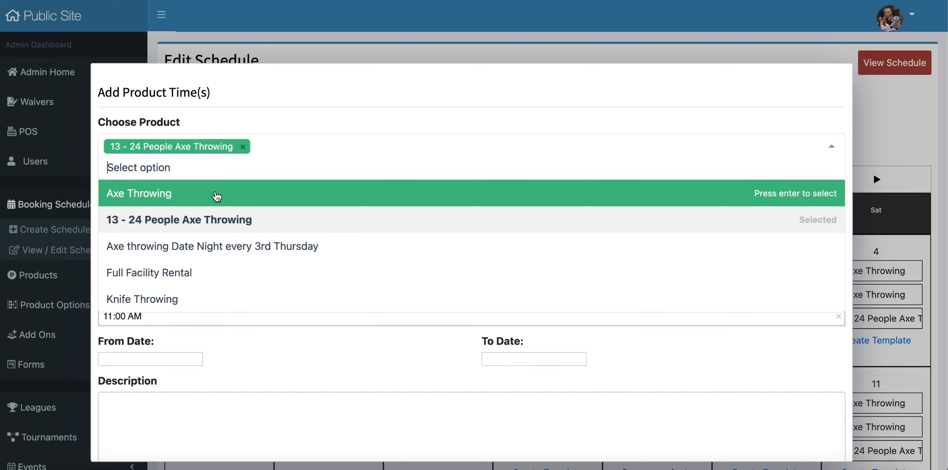
left_click(223, 129)
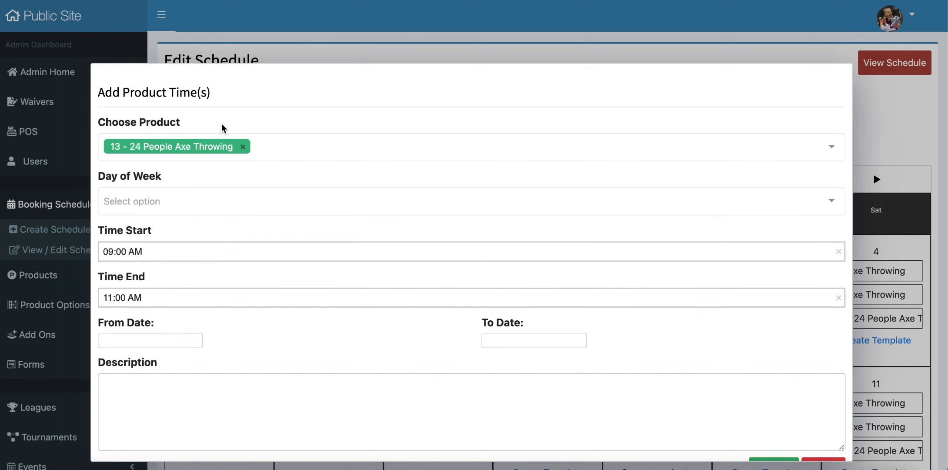
left_click(216, 206)
left_click(149, 339)
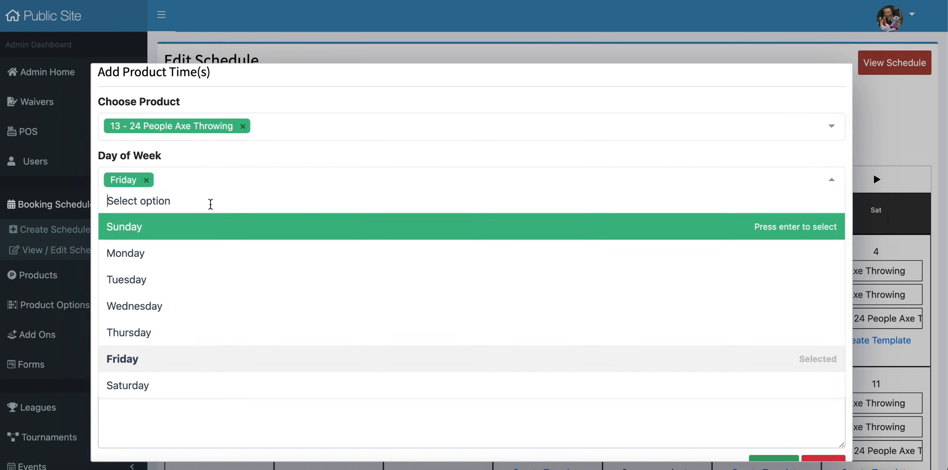
Step: Set the product time to start at 04:00 PM and end at 08:00 PM
left_click(205, 182)
left_click(137, 231)
left_click(113, 326)
left_click(175, 287)
left_click(191, 277)
scroll(110, 349, "down", 3)
left_click(113, 294)
left_click(175, 333)
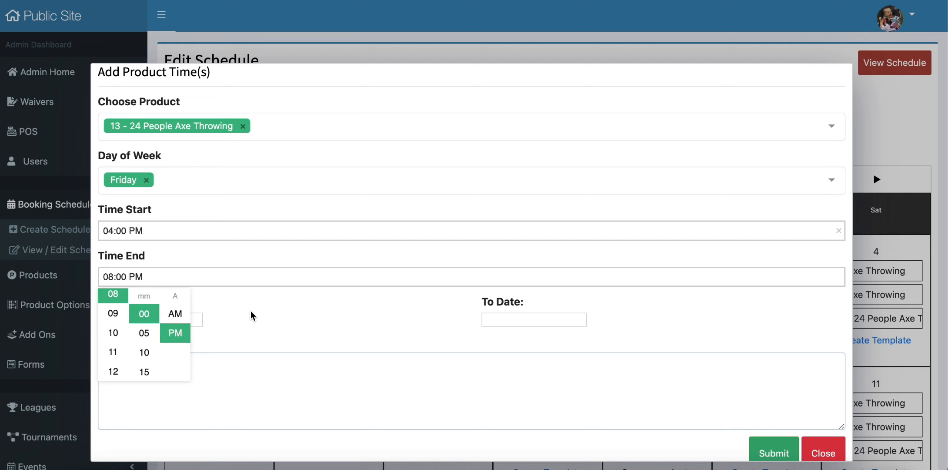
left_click(251, 315)
Step: Limit the product time to 15 Feb 2023 through 28 Feb 2023 and submit it to the schedule
left_click(156, 319)
scroll(217, 326, "down", 2)
left_click(282, 332)
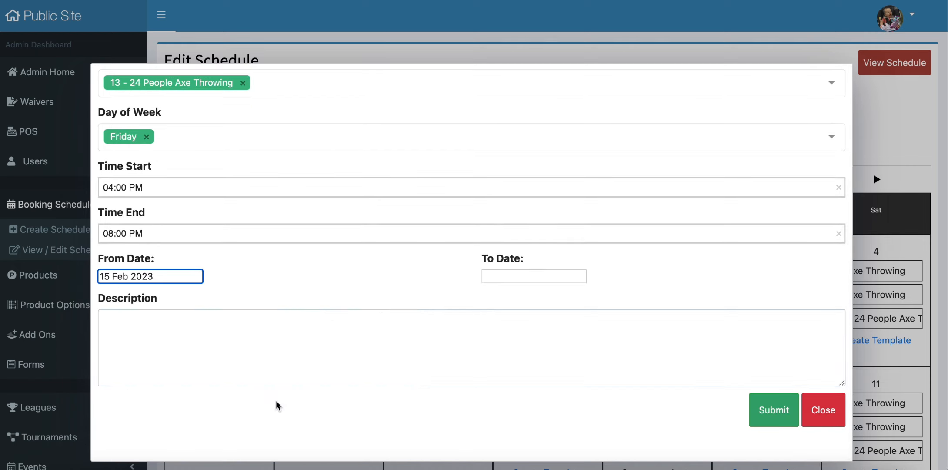
left_click(536, 275)
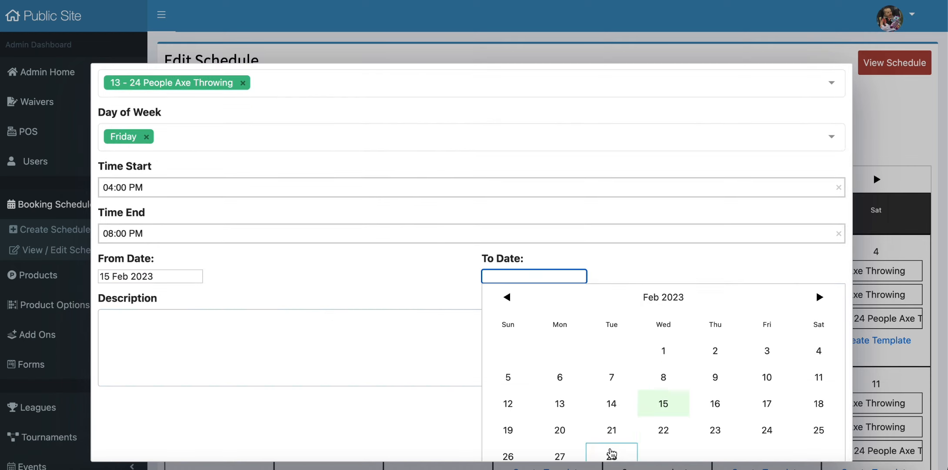
left_click(610, 452)
scroll(238, 122, "up", 2)
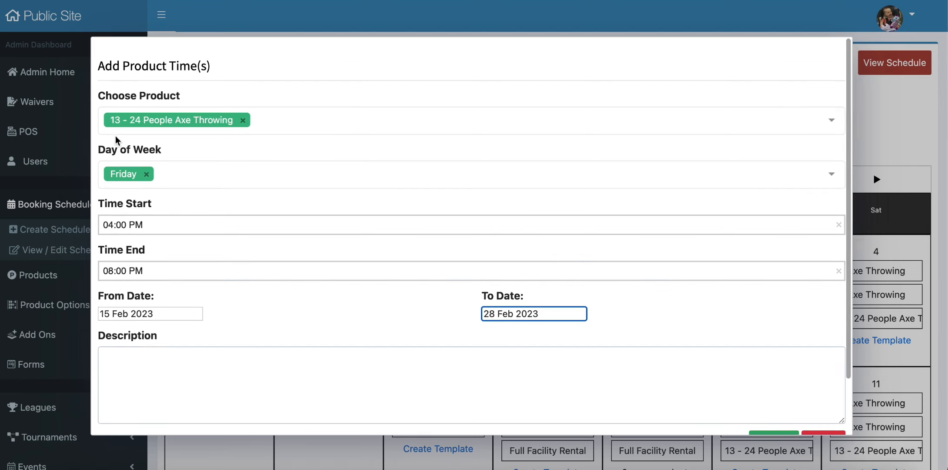
scroll(385, 246, "down", 1)
scroll(383, 246, "down", 1)
left_click(774, 383)
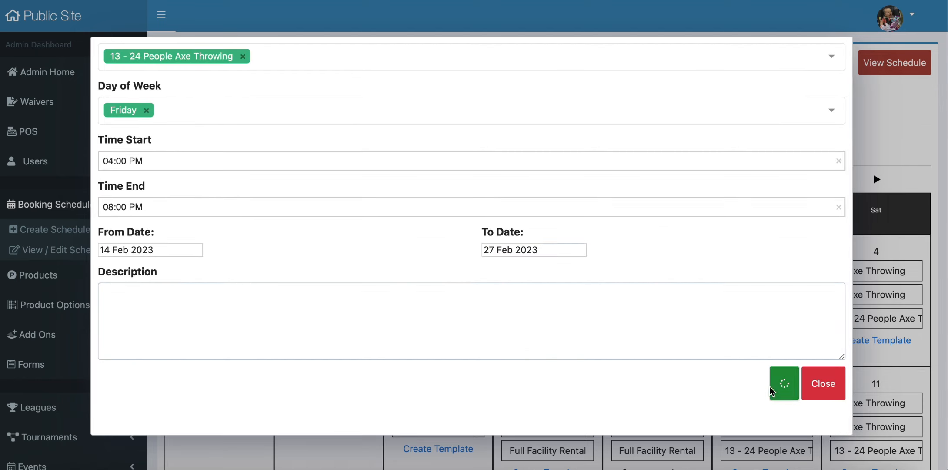
left_click(823, 383)
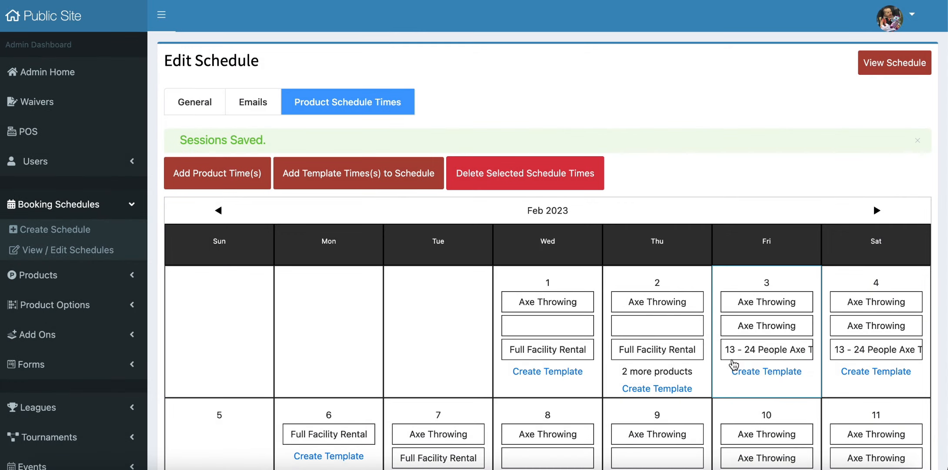
Step: Examine the February 2023 product calendar for the newly added Friday sessions
scroll(739, 363, "down", 3)
scroll(582, 361, "down", 1)
scroll(582, 360, "down", 3)
mouse_move(557, 405)
scroll(556, 405, "down", 5)
scroll(557, 402, "up", 3)
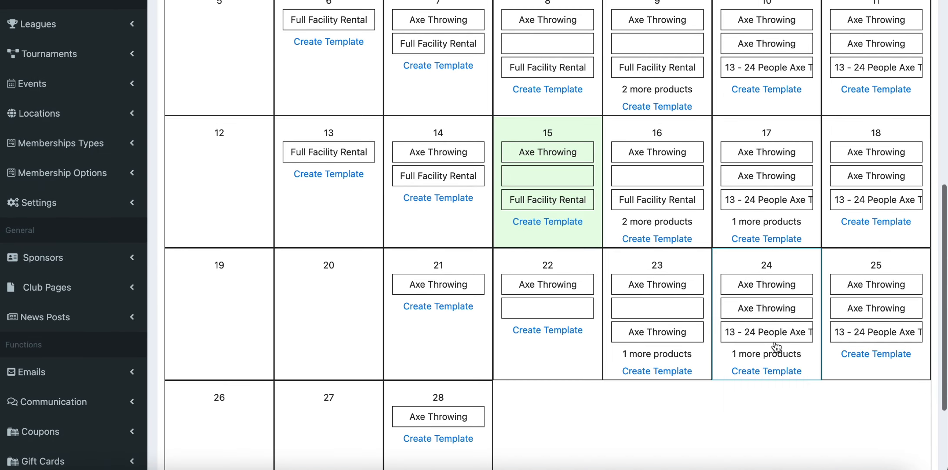
mouse_move(770, 354)
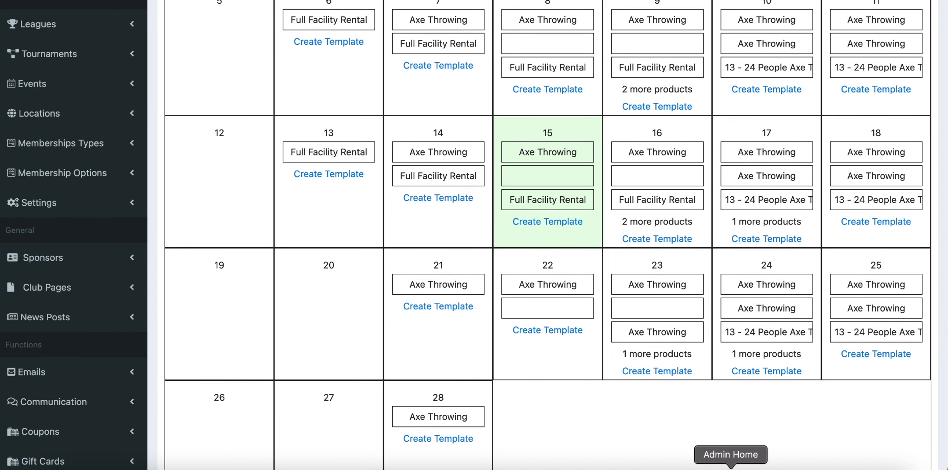
Step: View the public booking schedule for 13 total people and check the package's available dates and times
scroll(595, 431, "up", 9)
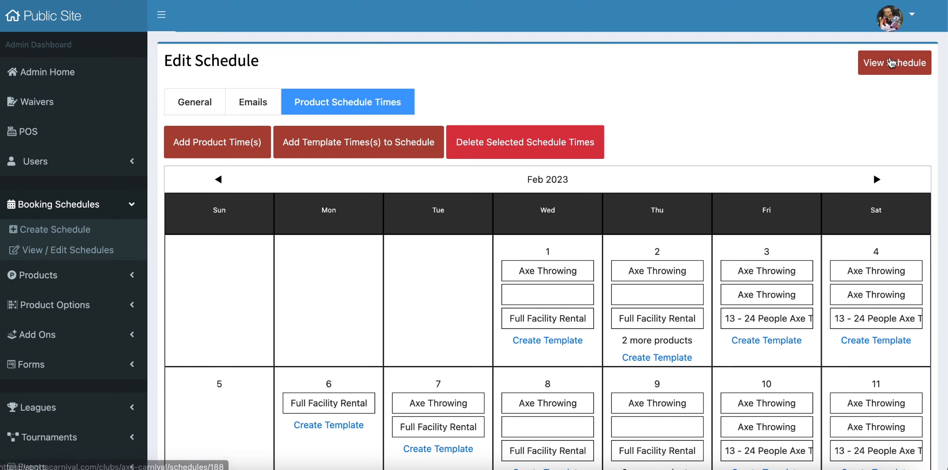
left_click(892, 63)
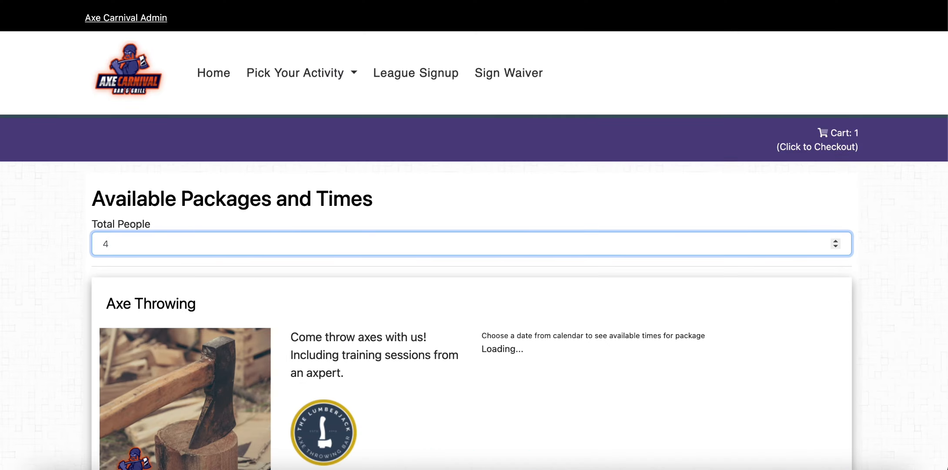
key("BackSpace")
type("13")
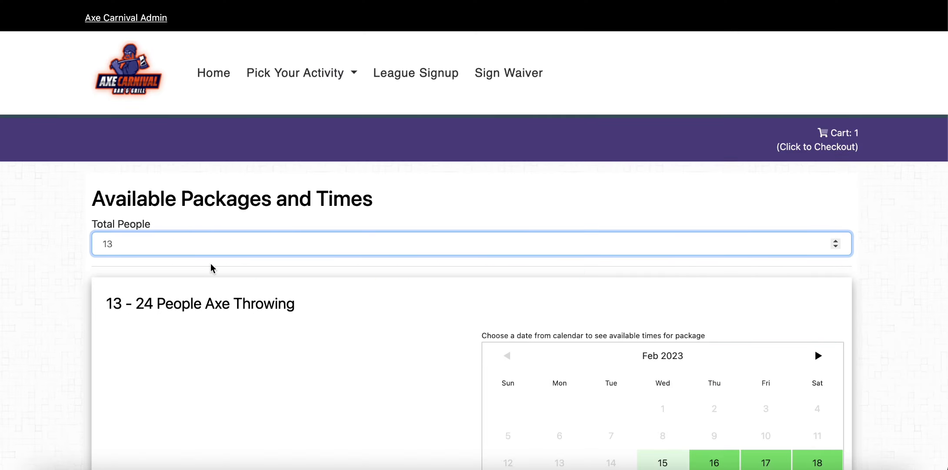
scroll(212, 267, "down", 2)
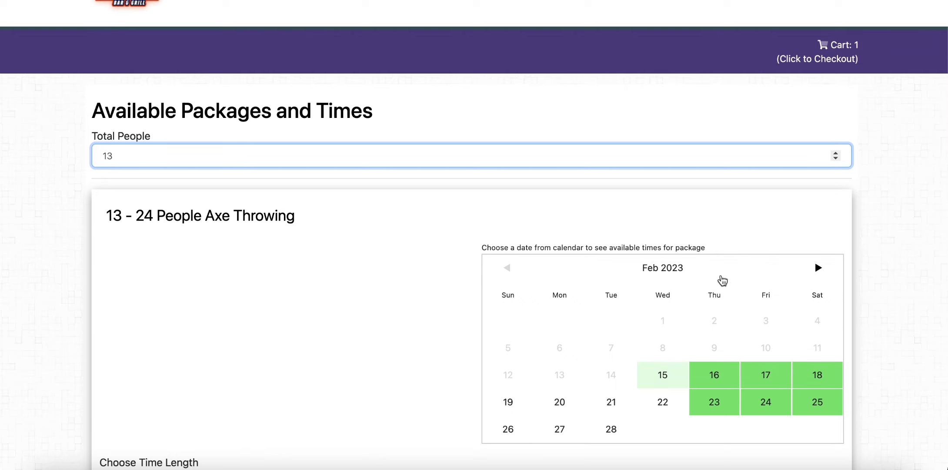
scroll(728, 289, "down", 3)
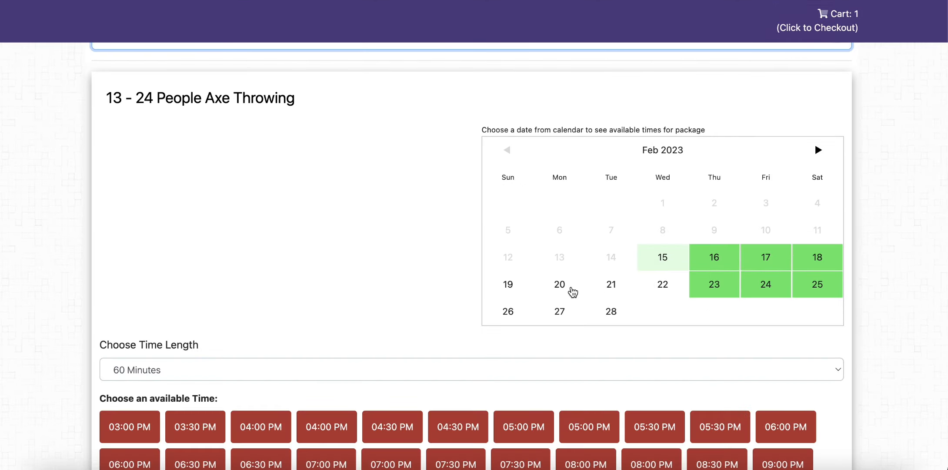